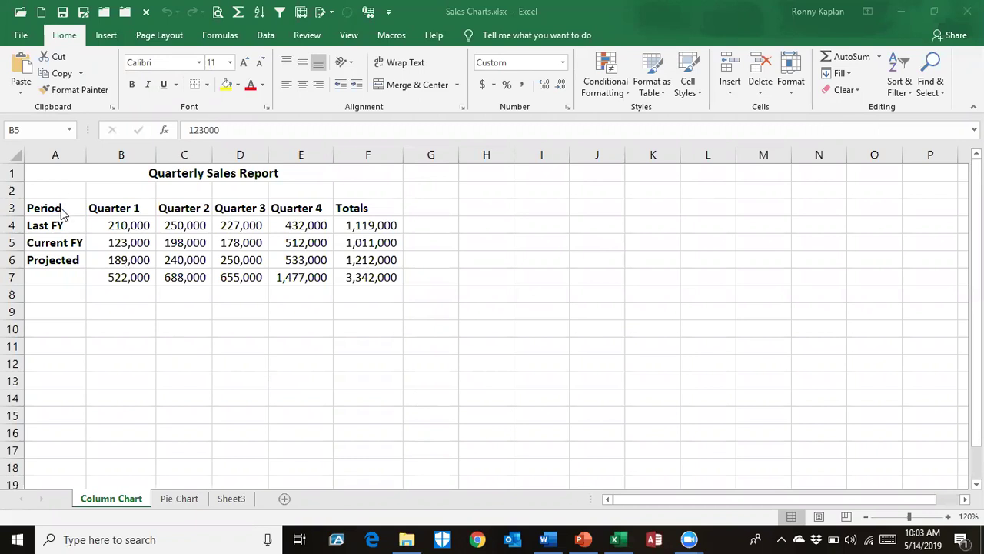
Step: Insert a 2-D clustered column chart from A3:F6 and place it beside the data table, starting at column G
drag(61, 209, 369, 259)
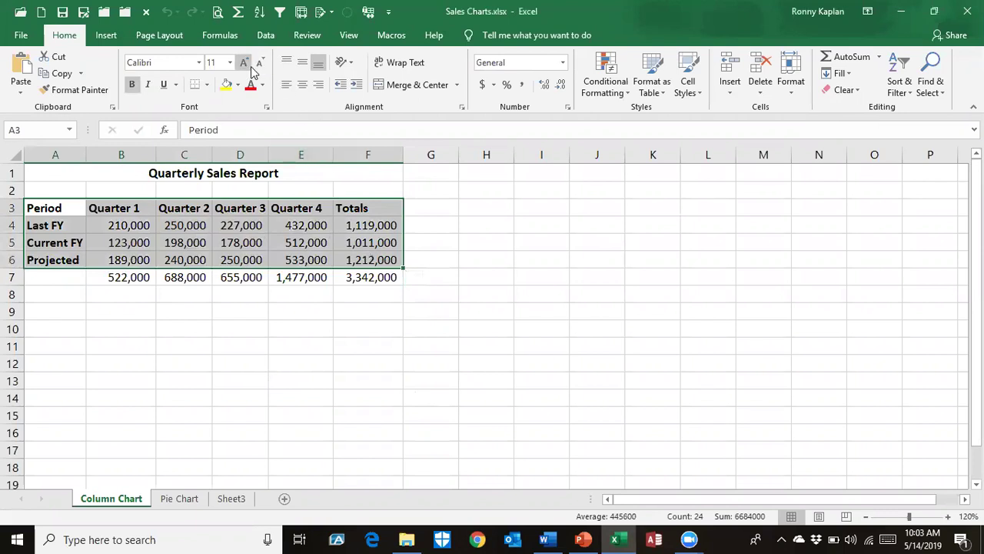
click(108, 36)
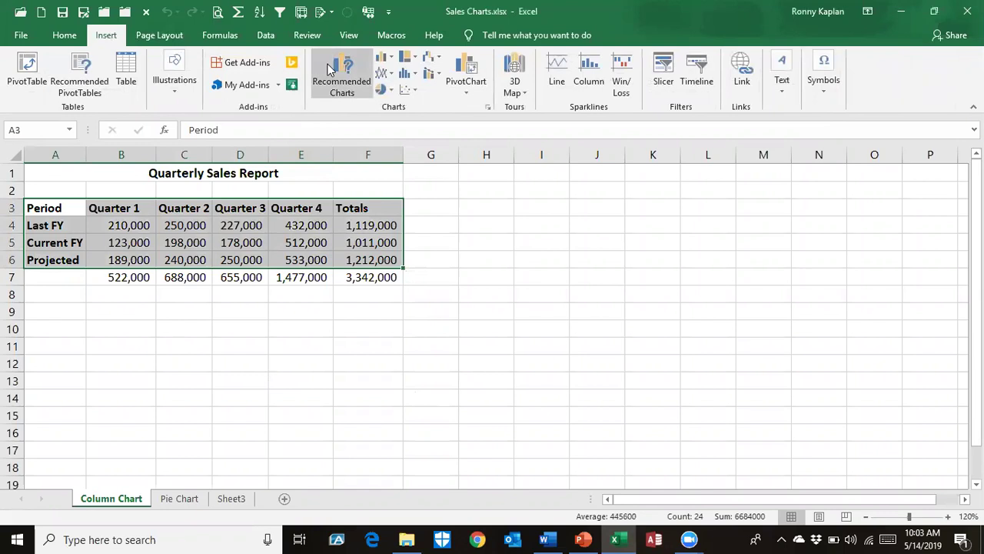
click(387, 58)
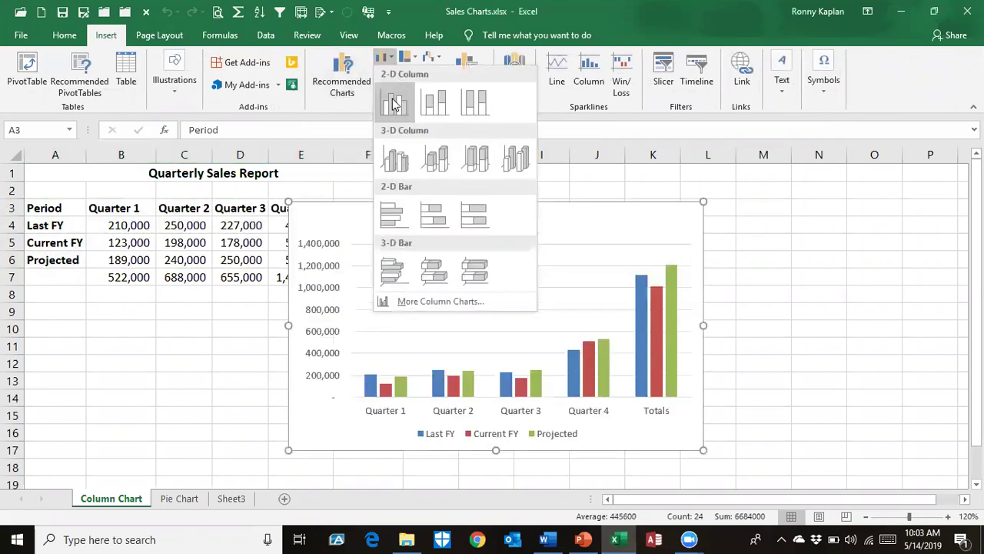
click(393, 104)
drag(598, 210, 731, 193)
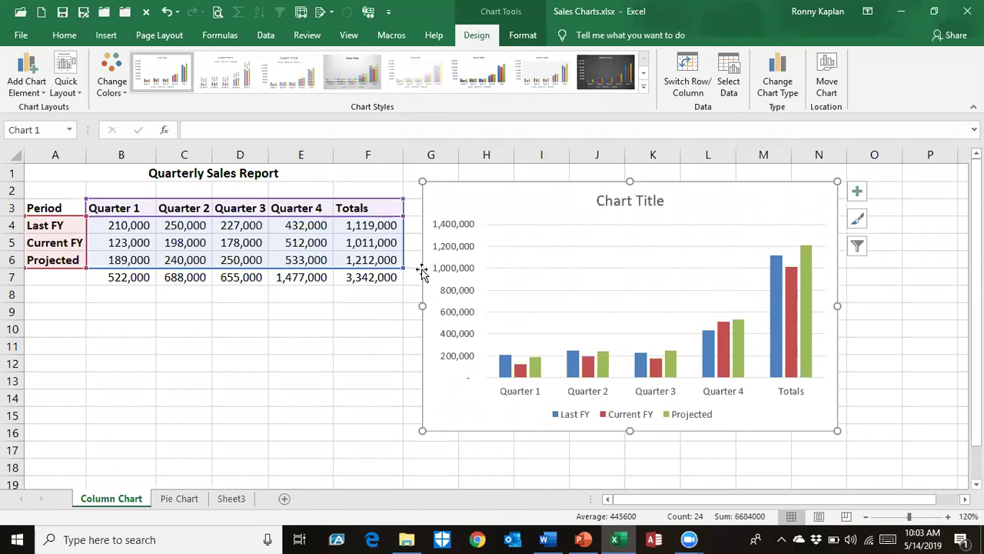
Step: Swap the chart's rows and columns so the periods become categories and the quarters and totals become series
mouse_move(402, 269)
mouse_down()
mouse_move(396, 286)
mouse_move(331, 291)
mouse_move(332, 267)
mouse_move(387, 274)
mouse_up()
click(692, 90)
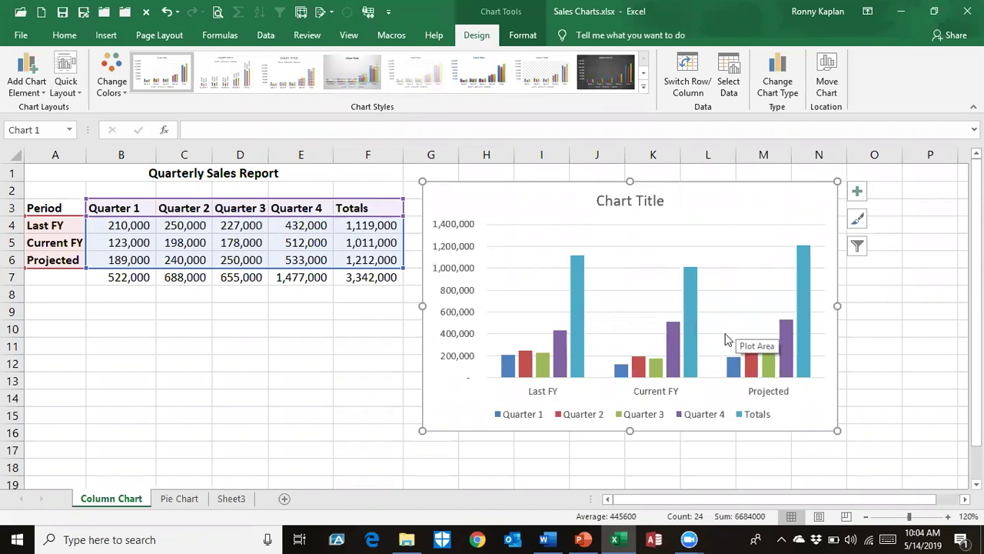
mouse_move(693, 346)
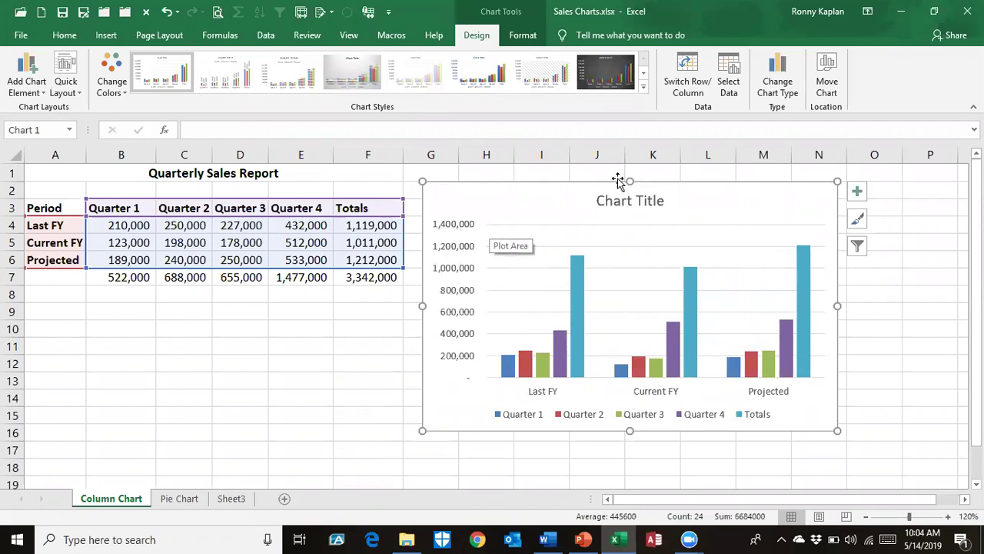
Step: Change the chart type to a combo chart, with the Quarter 4 series as Clustered Column
click(778, 87)
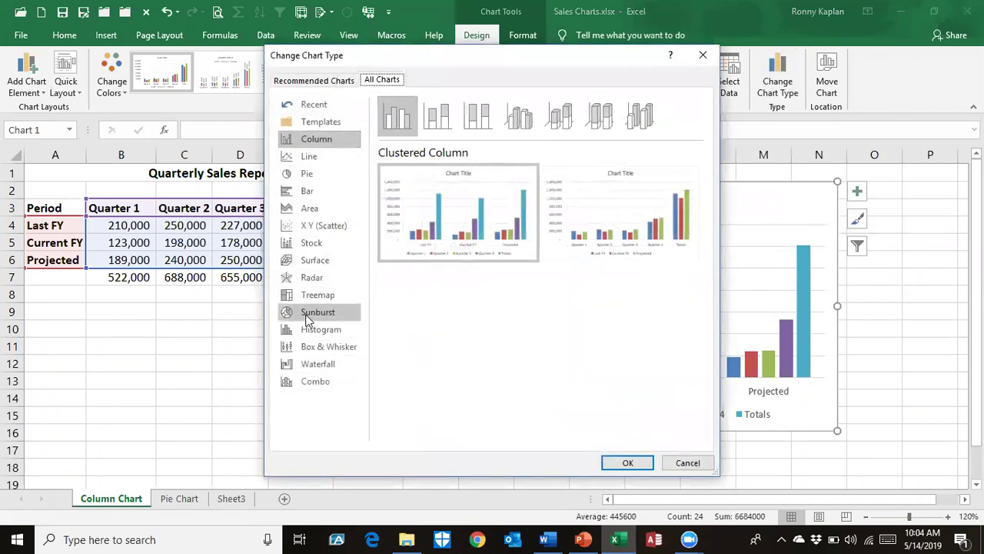
click(313, 380)
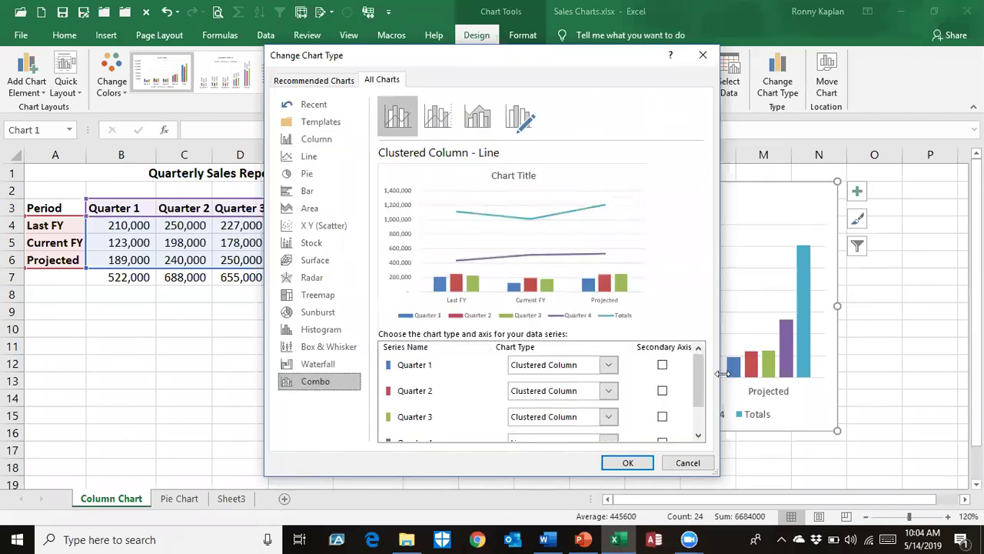
drag(698, 379, 696, 385)
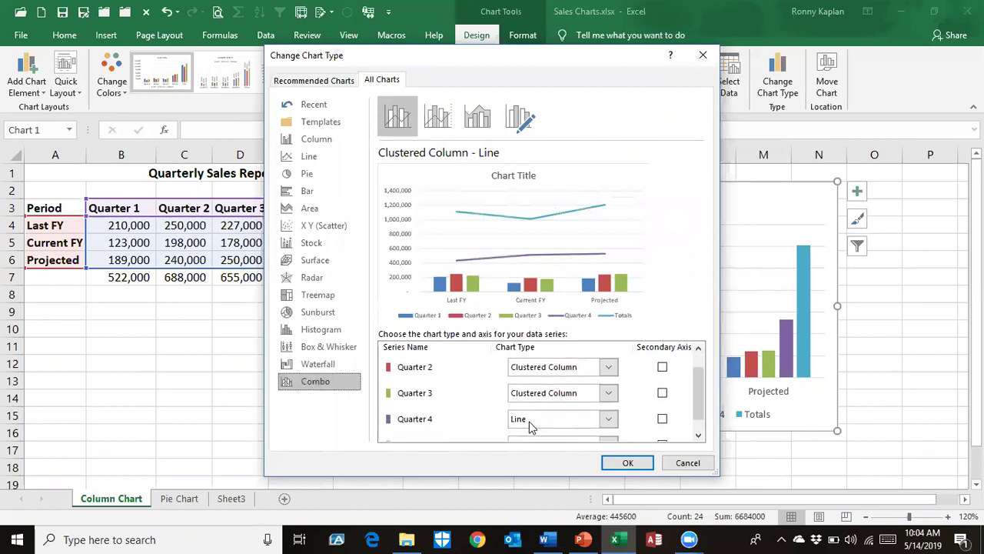
click(608, 419)
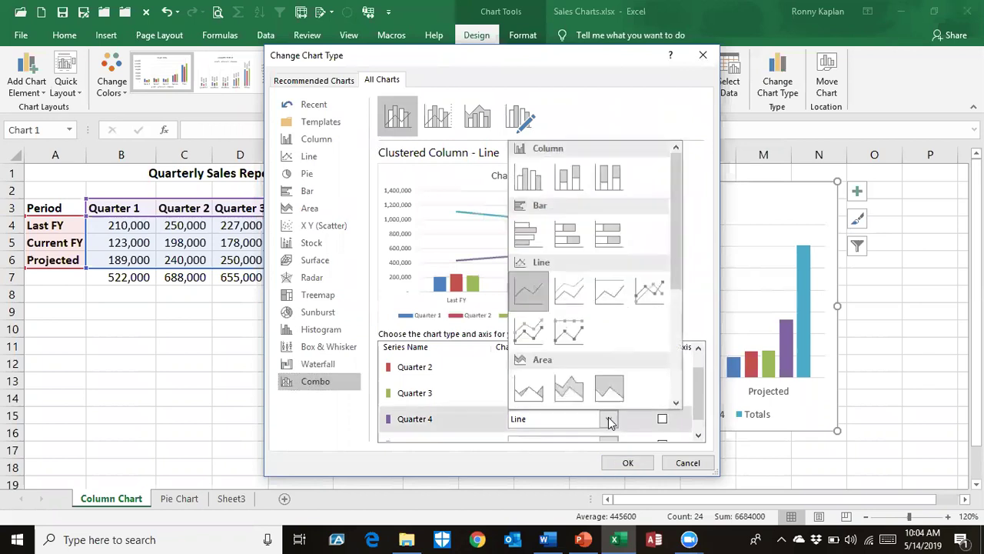
click(528, 178)
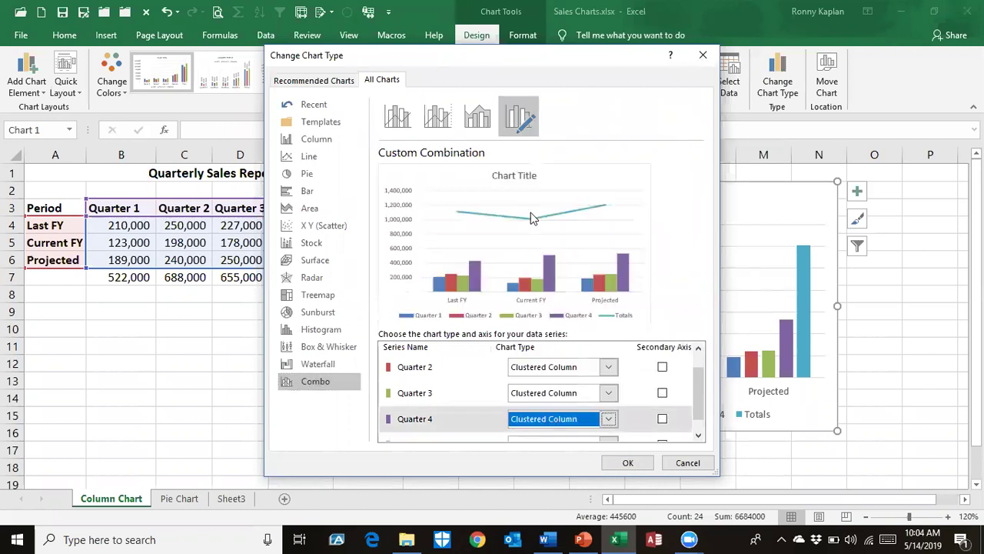
Step: Put the Totals line on the secondary axis and apply the custom combination
drag(699, 381, 698, 405)
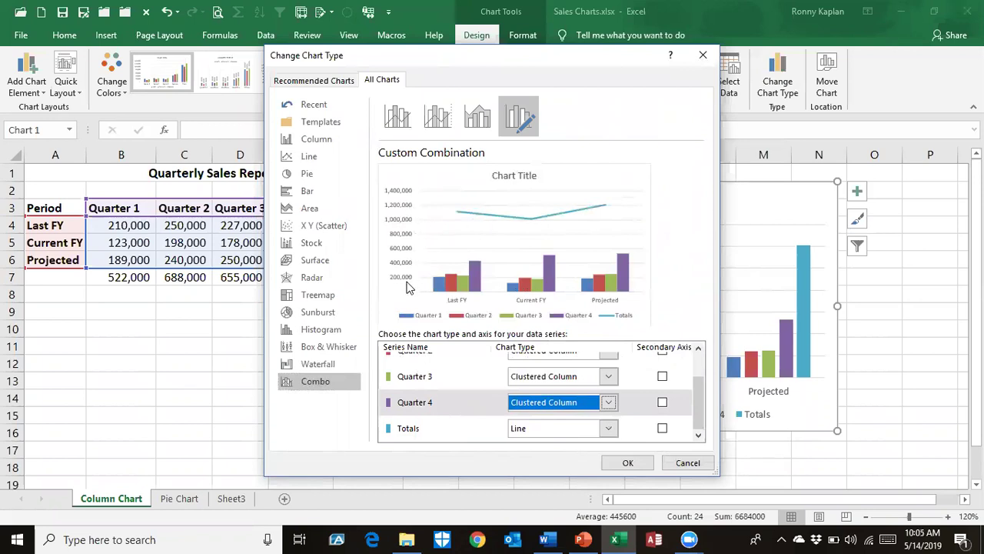
click(662, 429)
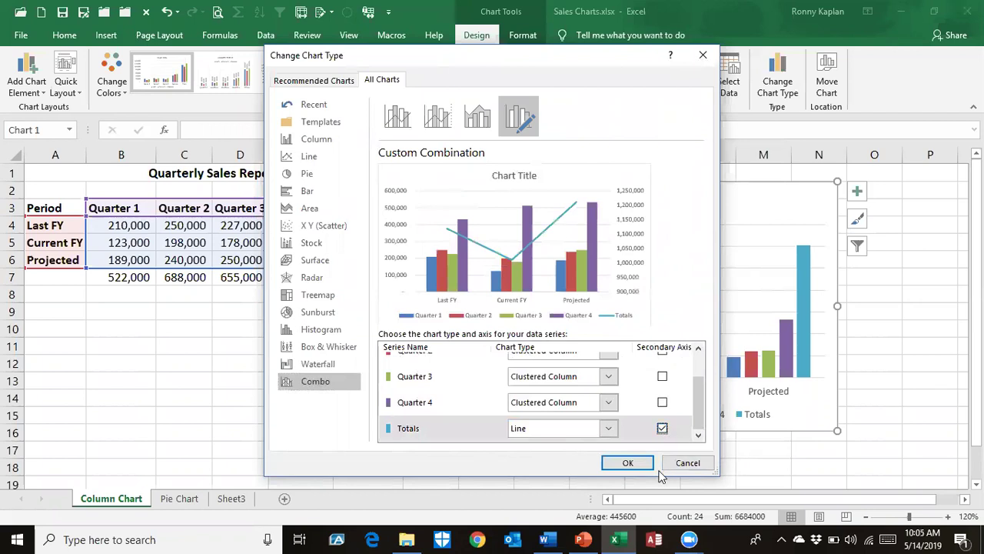
click(642, 463)
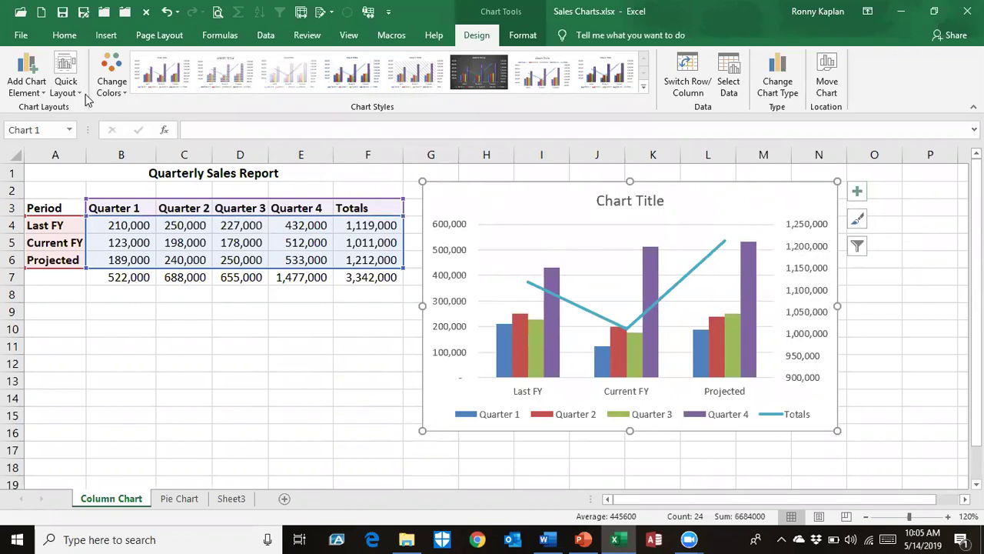
Step: Add axis titles to the combo chart
click(41, 86)
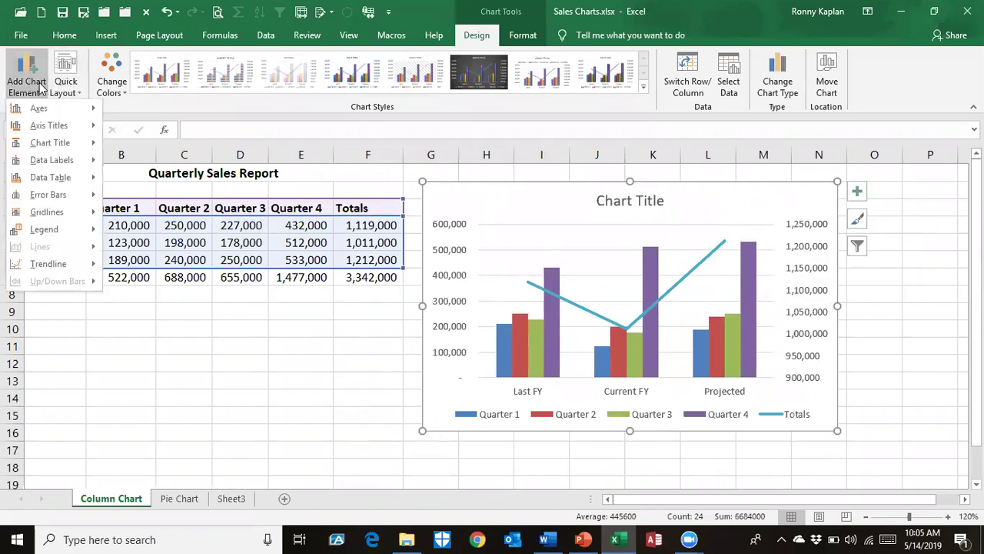
click(41, 87)
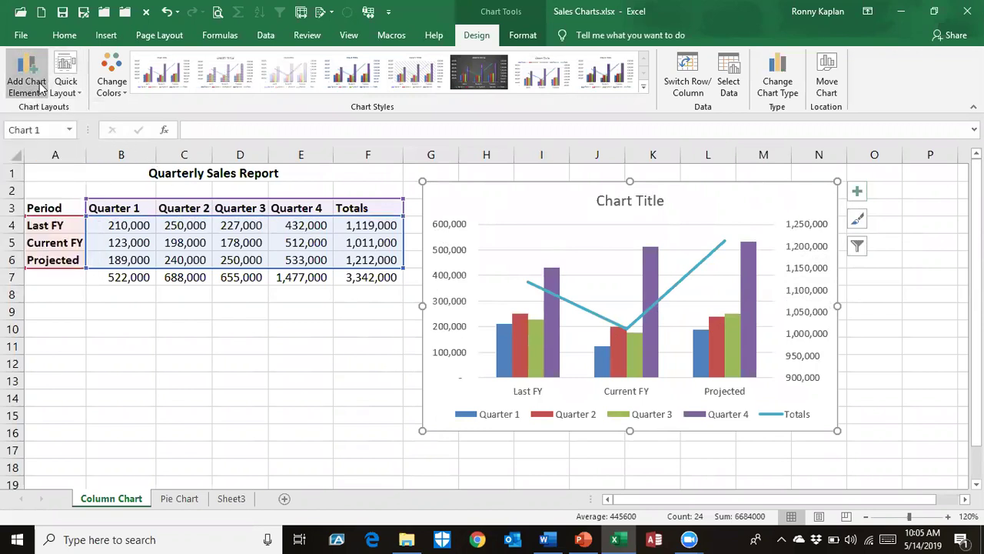
click(858, 194)
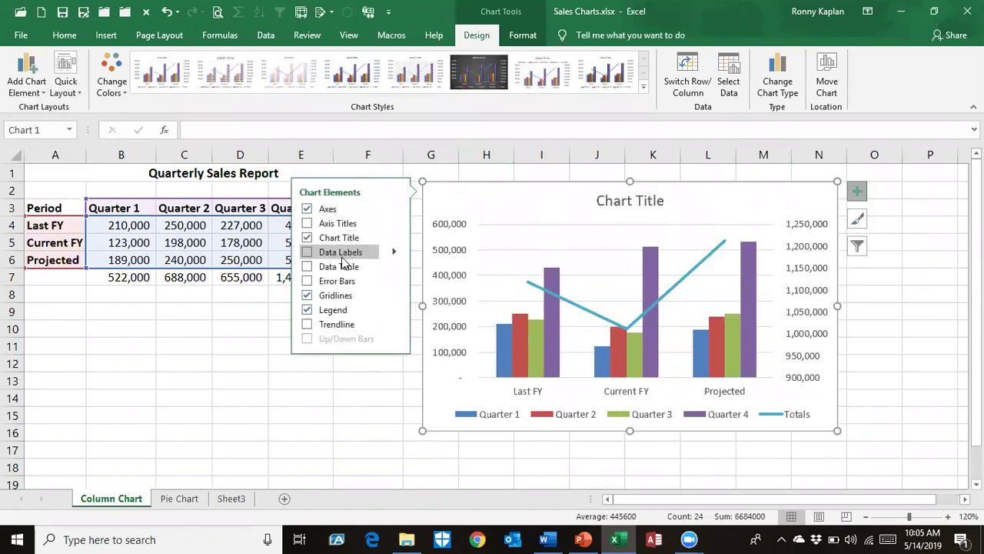
click(323, 223)
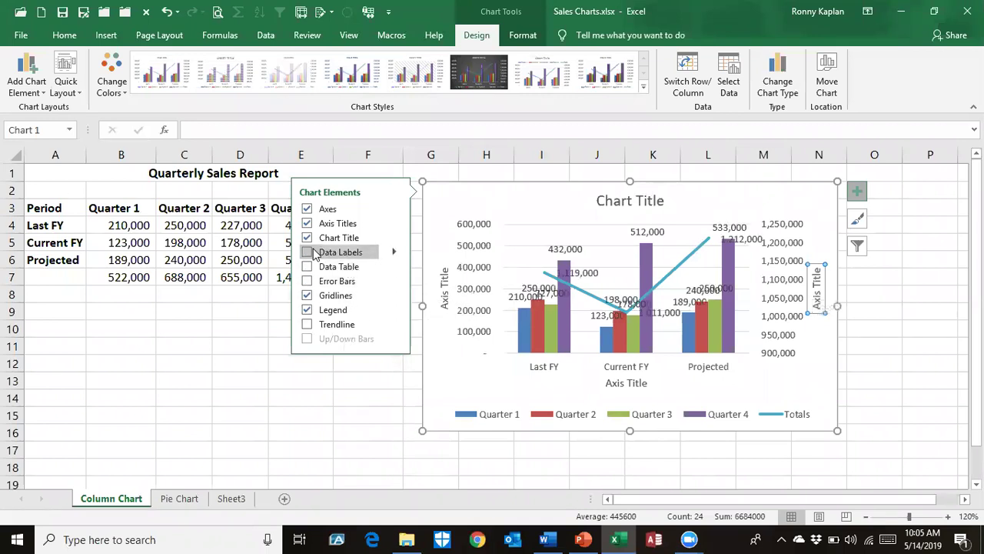
Step: Examine the data label placements, the chart elements and the available chart styles
click(394, 251)
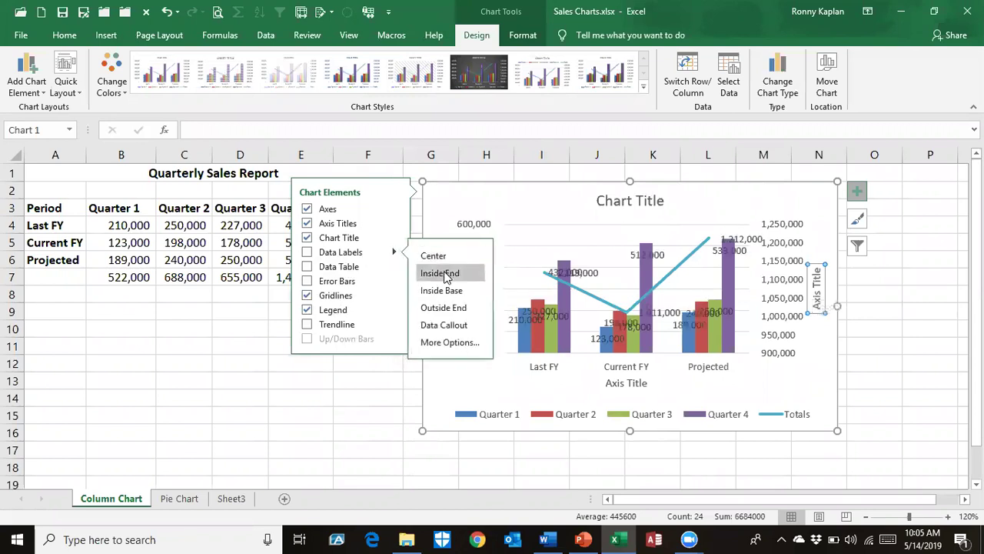
click(341, 395)
click(341, 397)
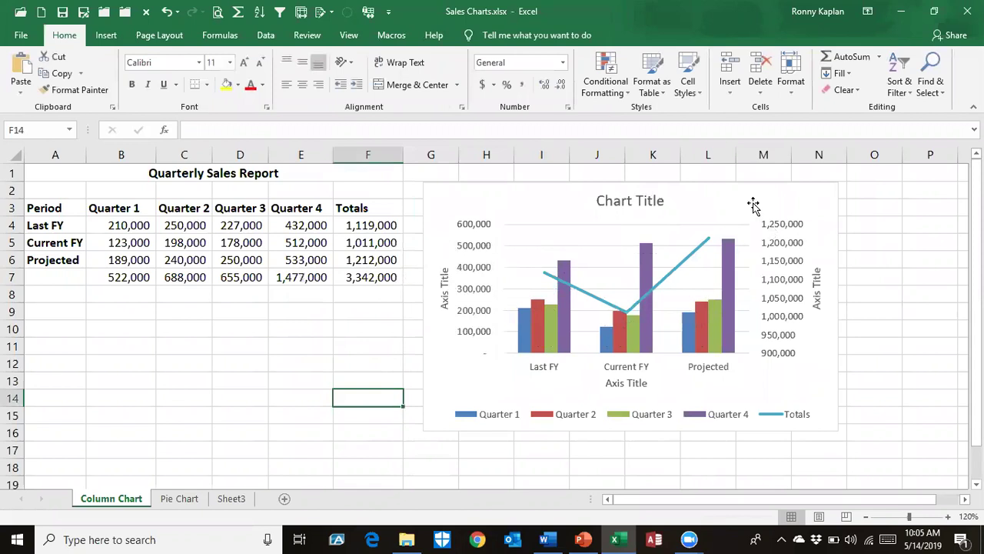
click(754, 206)
click(857, 191)
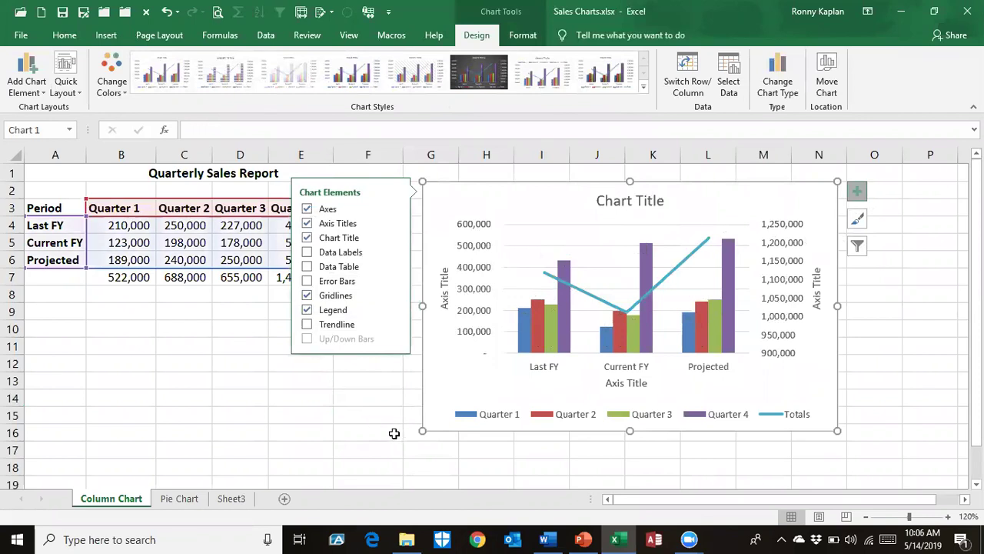
click(857, 220)
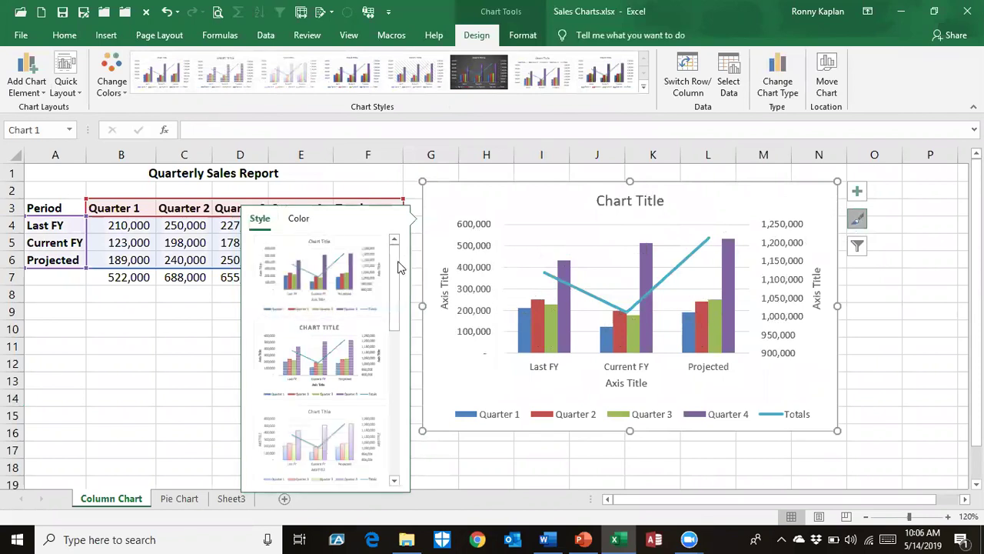
drag(397, 266, 456, 220)
click(857, 190)
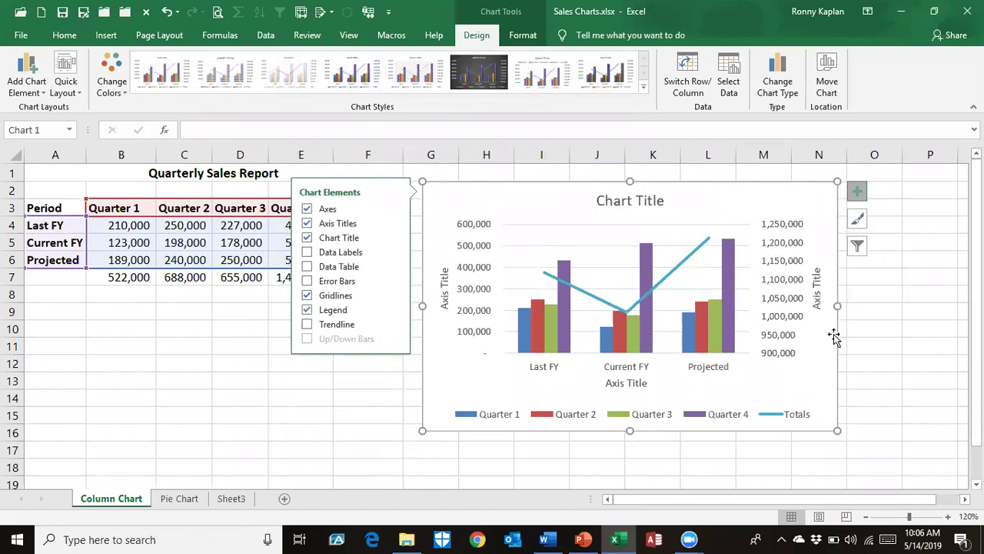
Step: Filter the Quarter 1 series out of the chart
click(863, 249)
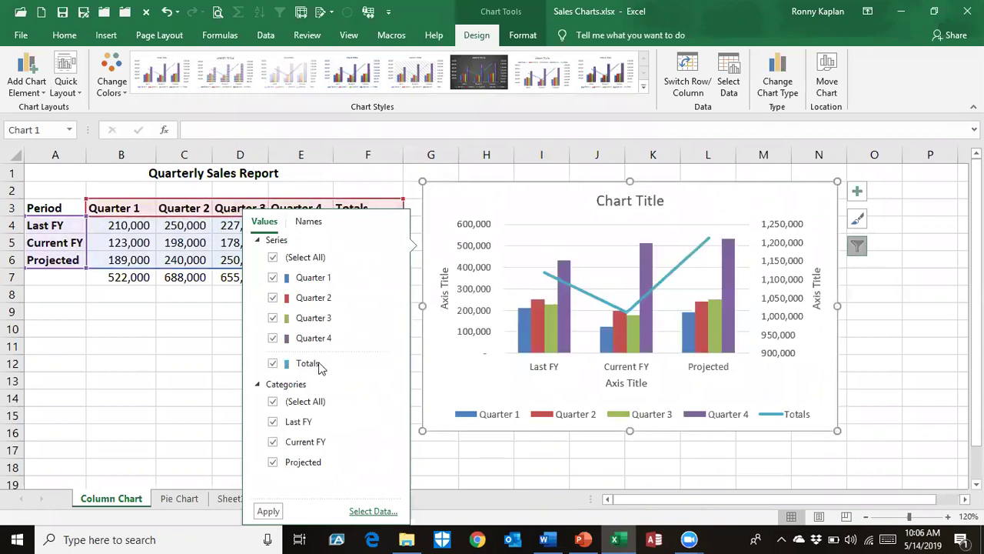
click(272, 278)
click(268, 511)
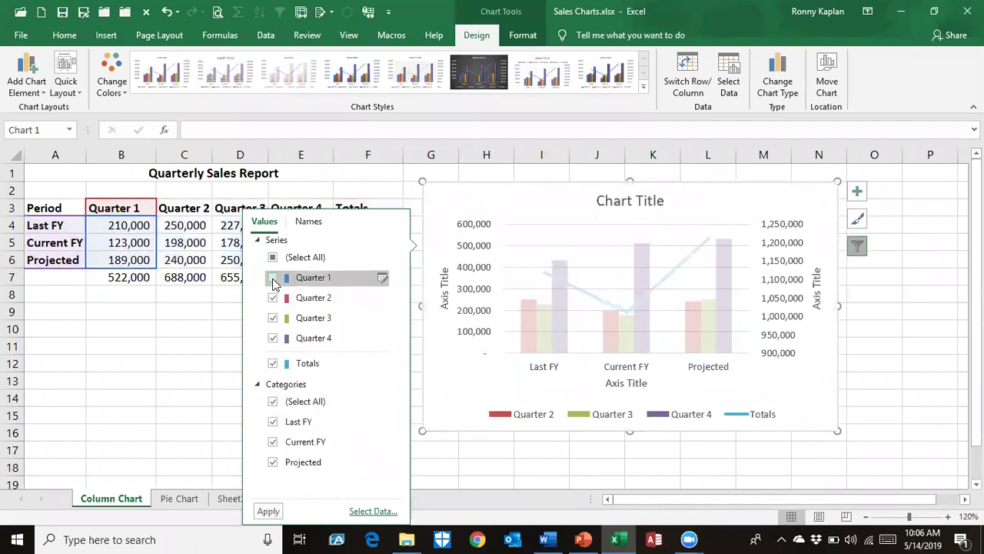
Step: Bring the Quarter 1 series back into the chart and filter out the Last FY category
click(272, 278)
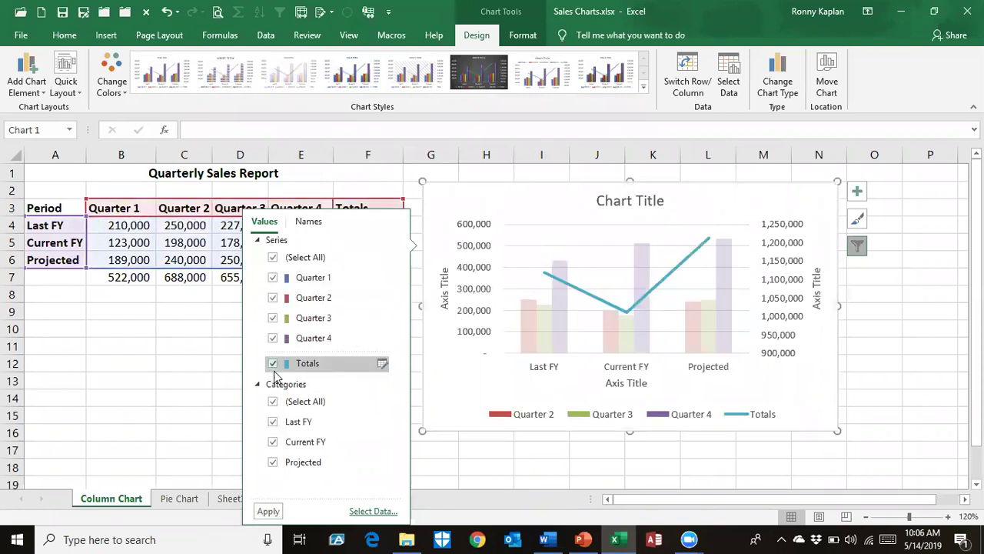
click(273, 422)
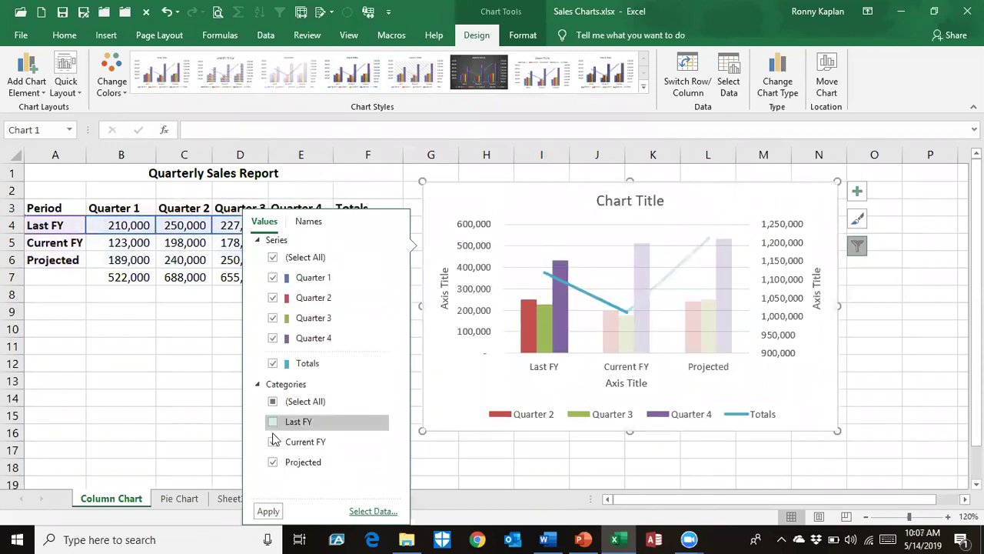
click(269, 512)
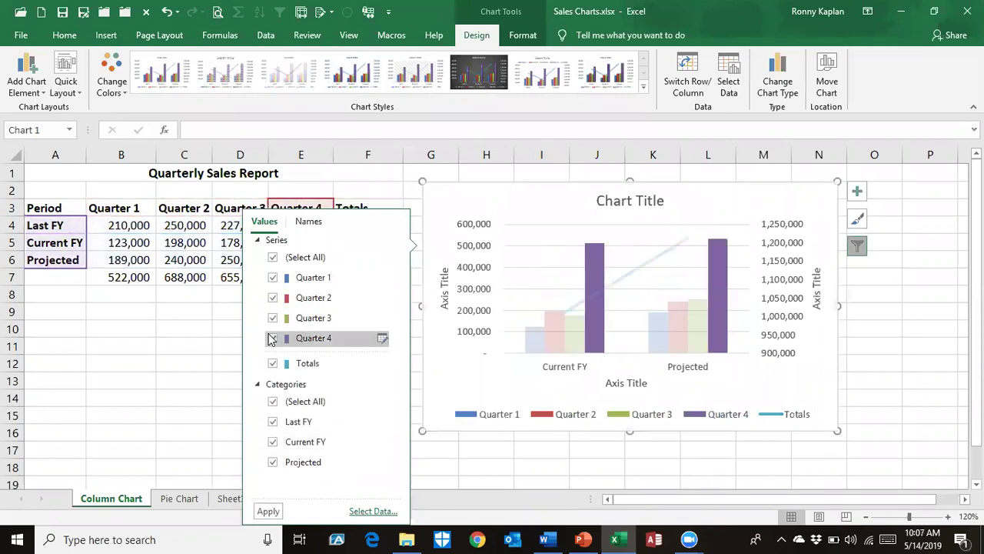
Step: Filter out the Totals series with all categories included, and restore it to the chart
click(272, 363)
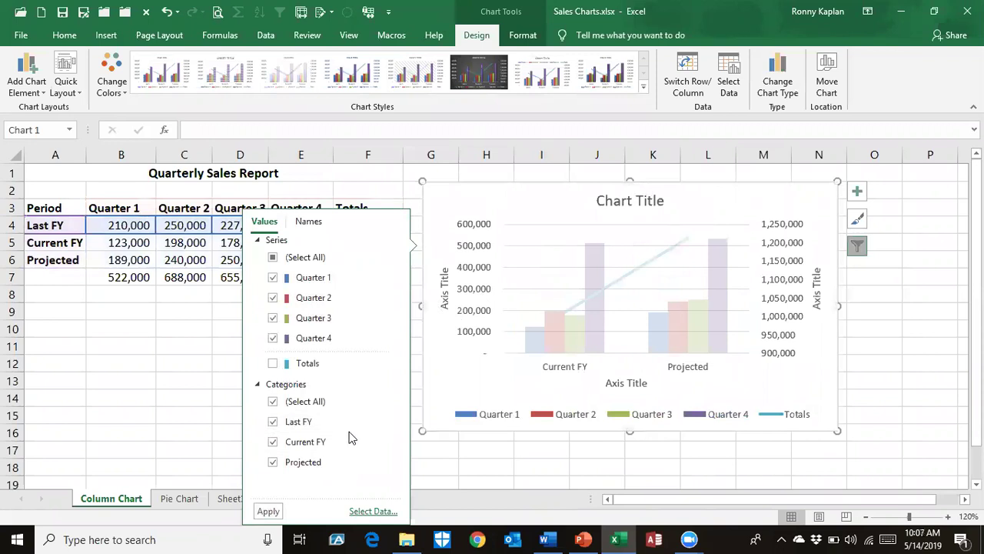
click(268, 511)
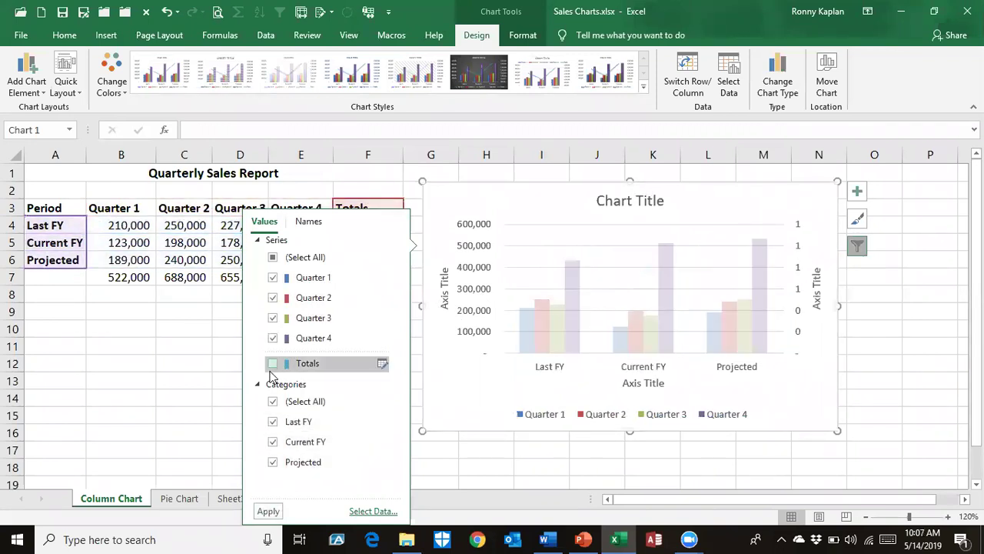
click(273, 363)
click(269, 512)
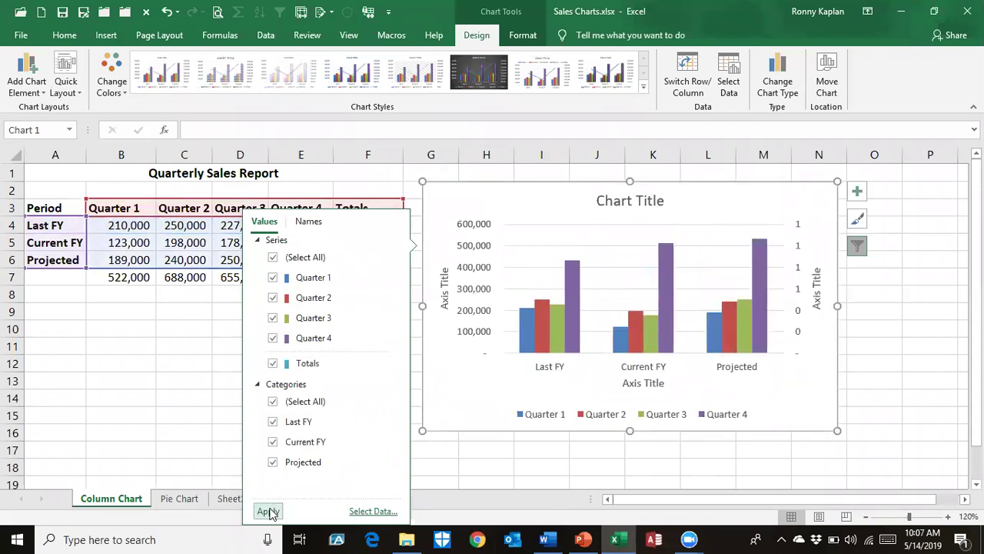
click(748, 192)
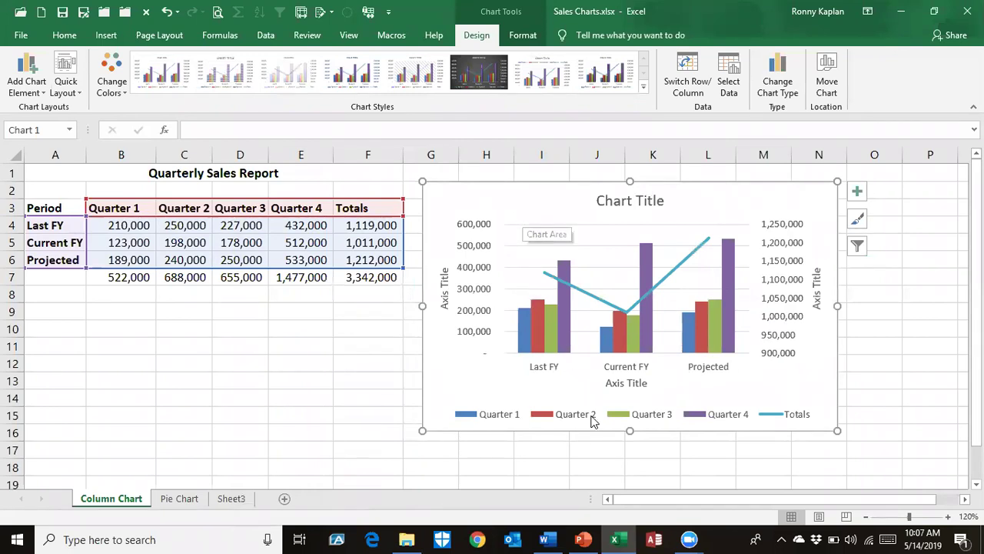
Step: Switch to the PowerPoint presentation and insert a Title Only slide after the first slide
click(584, 538)
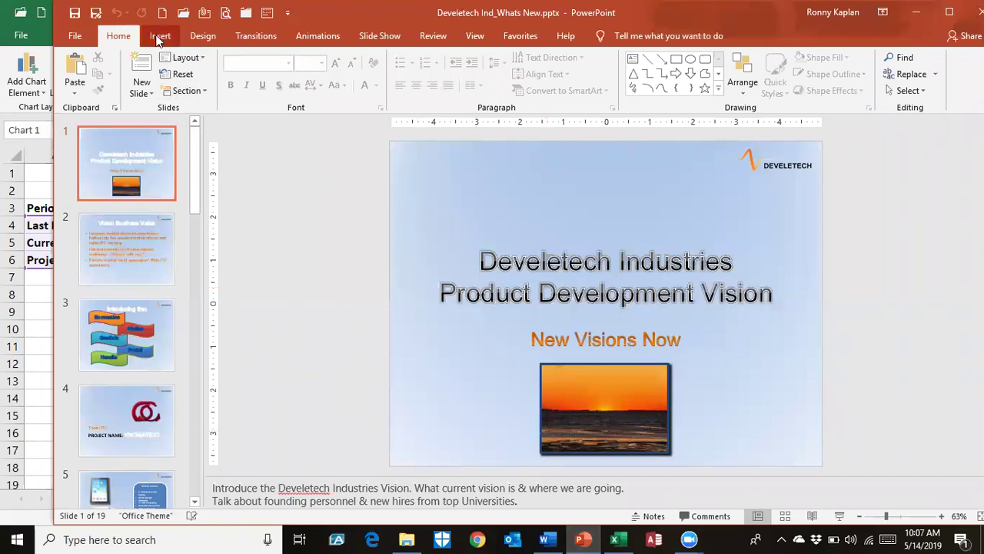
click(142, 93)
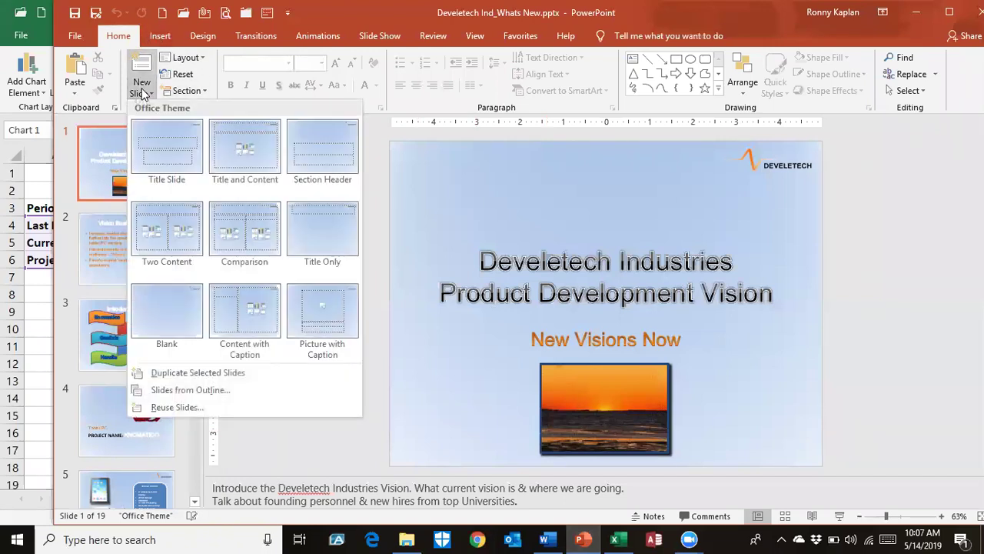
click(305, 247)
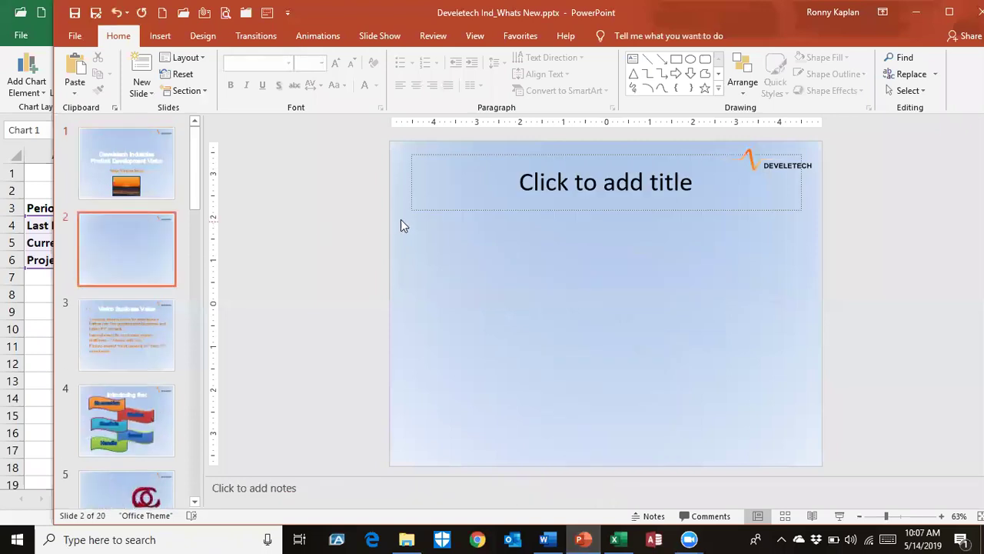
Step: Open the paste options for the empty area below the new slide's title
right_click(542, 268)
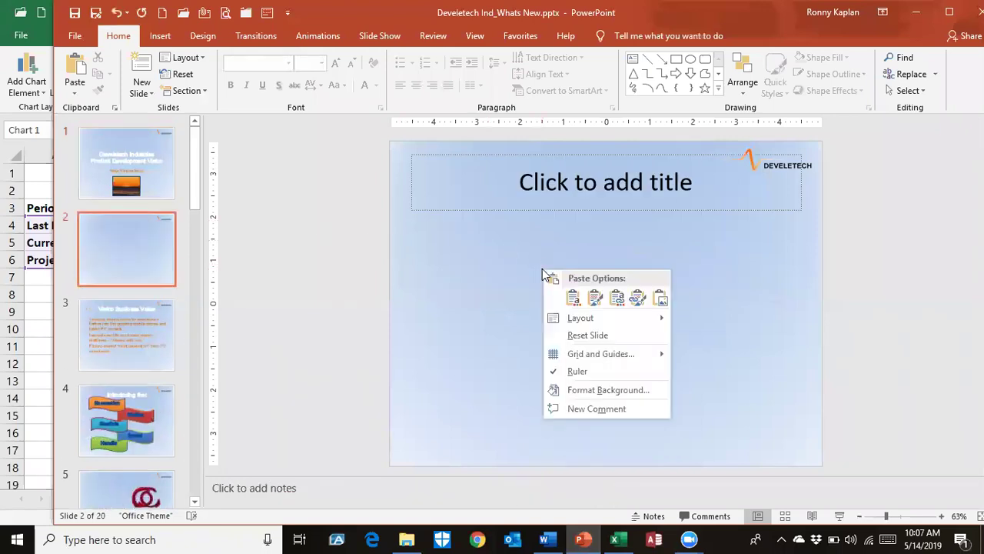